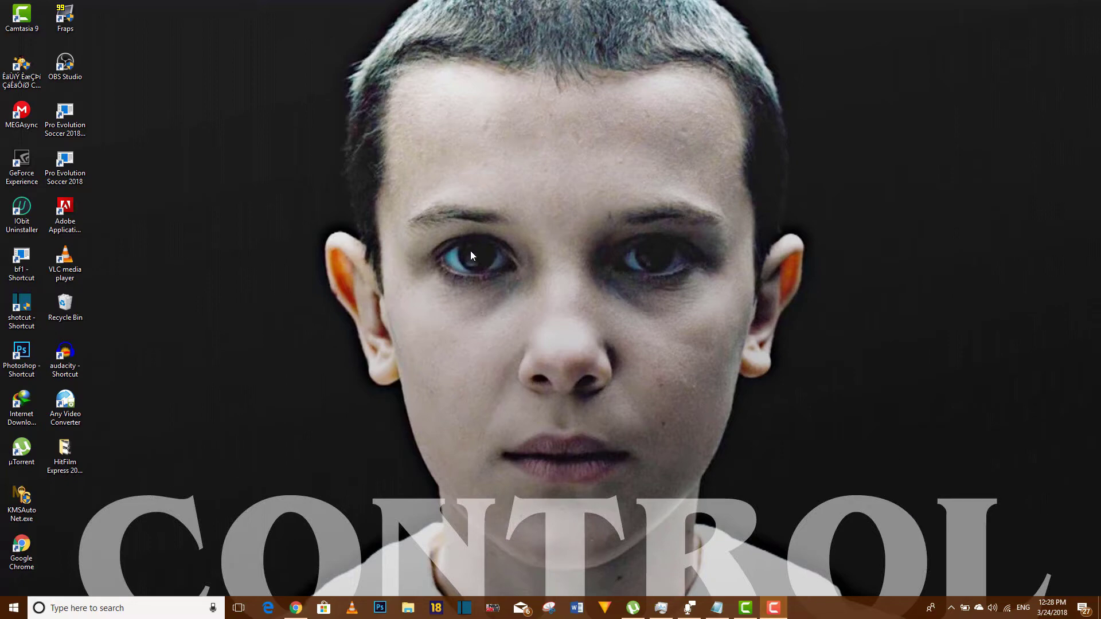
Step: Right-click an empty spot on the desktop to show its context menu
right_click(312, 235)
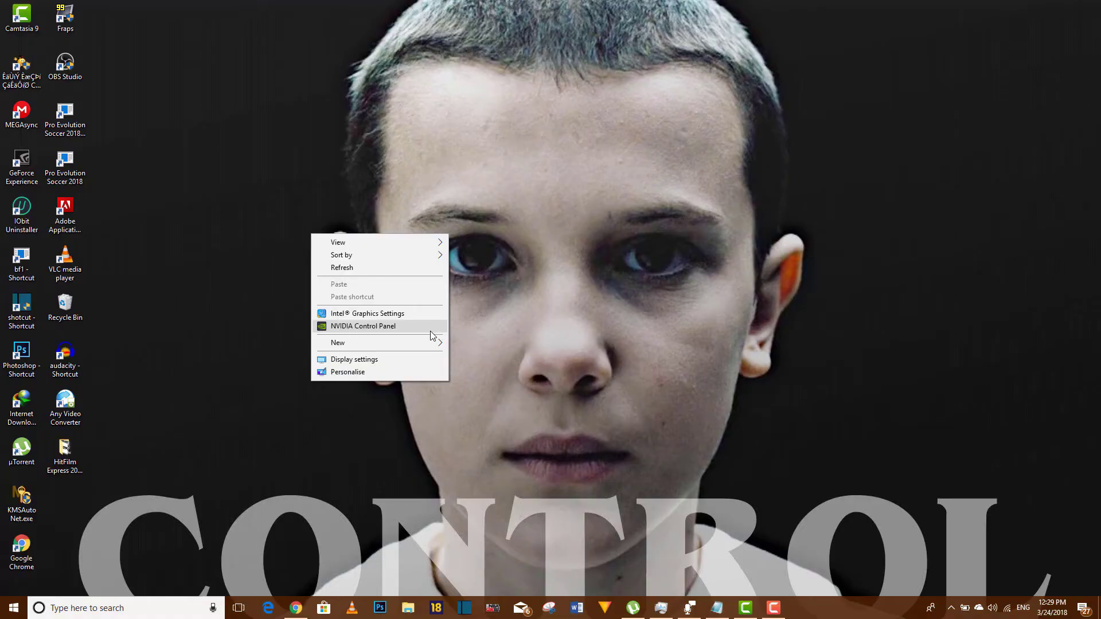
Step: Launch NVIDIA Control Panel from the desktop context menu
right_click(489, 274)
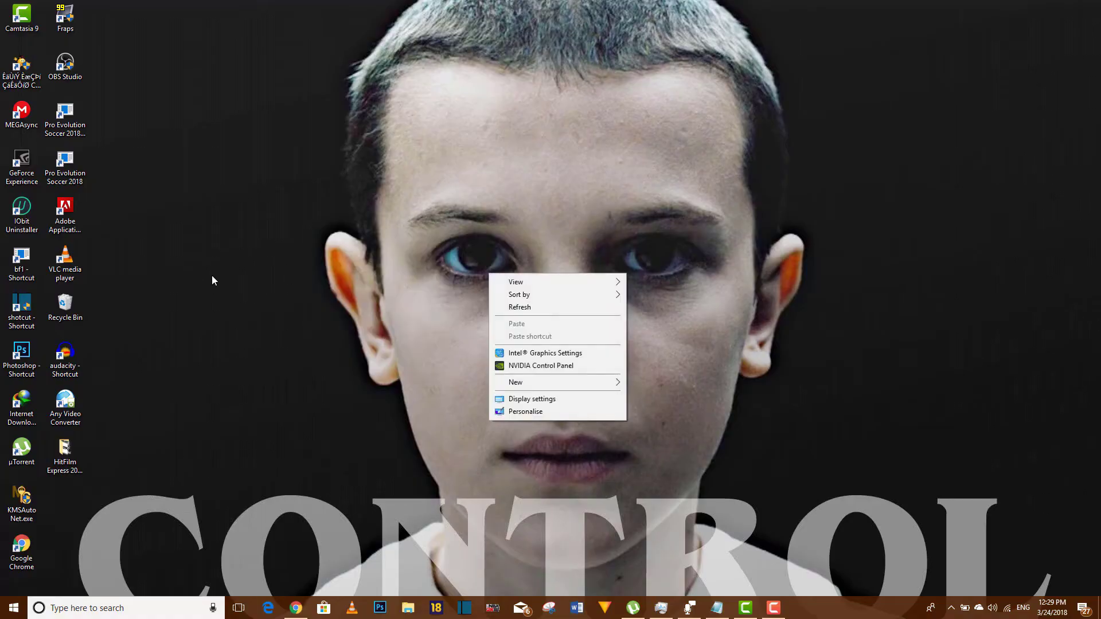
click(523, 367)
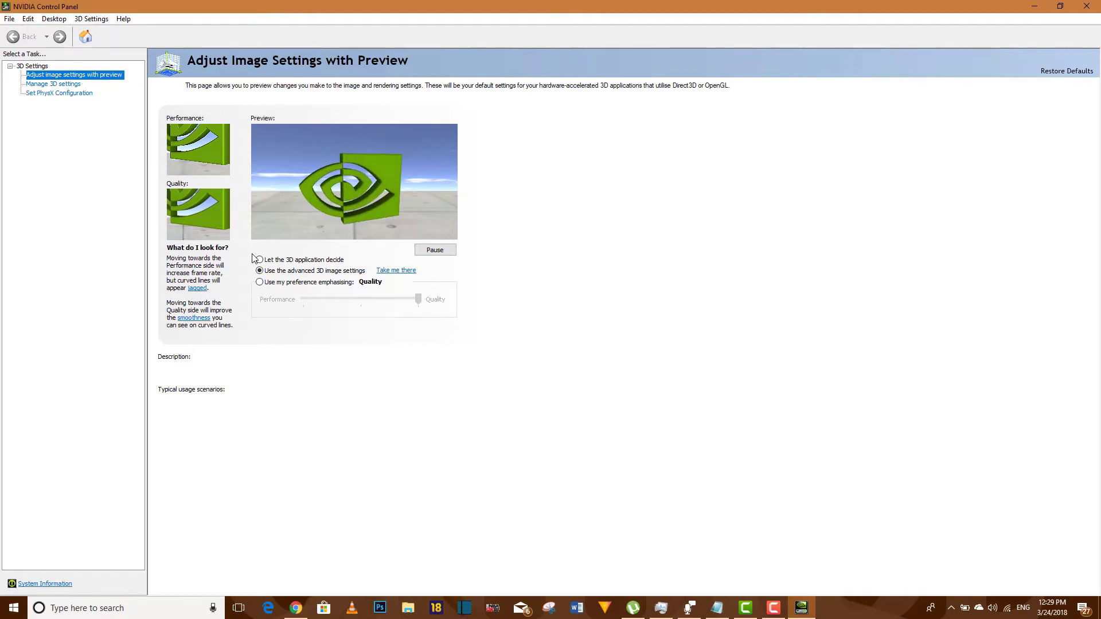
mouse_move(260, 277)
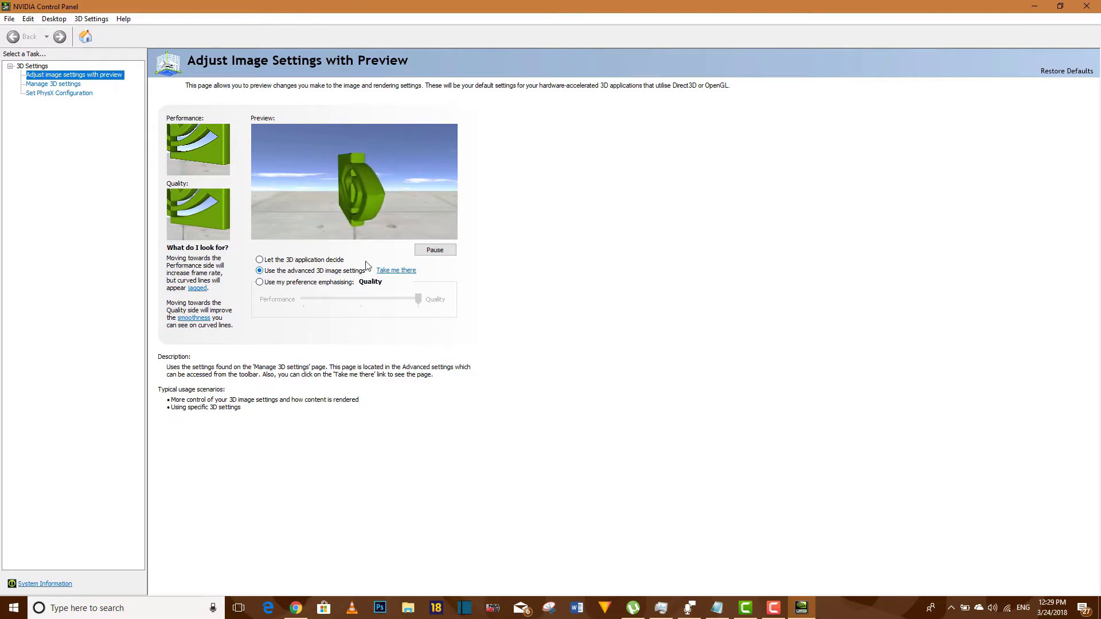
Step: On Manage 3D settings, set Preferred graphics processor to High-performance NVIDIA processor
click(60, 84)
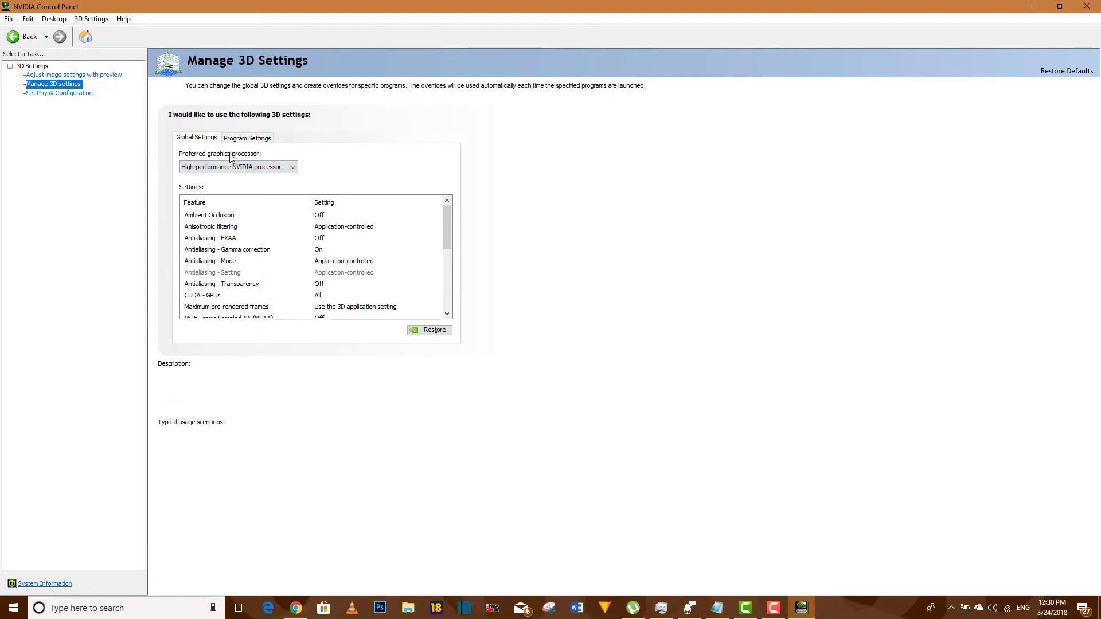
click(220, 168)
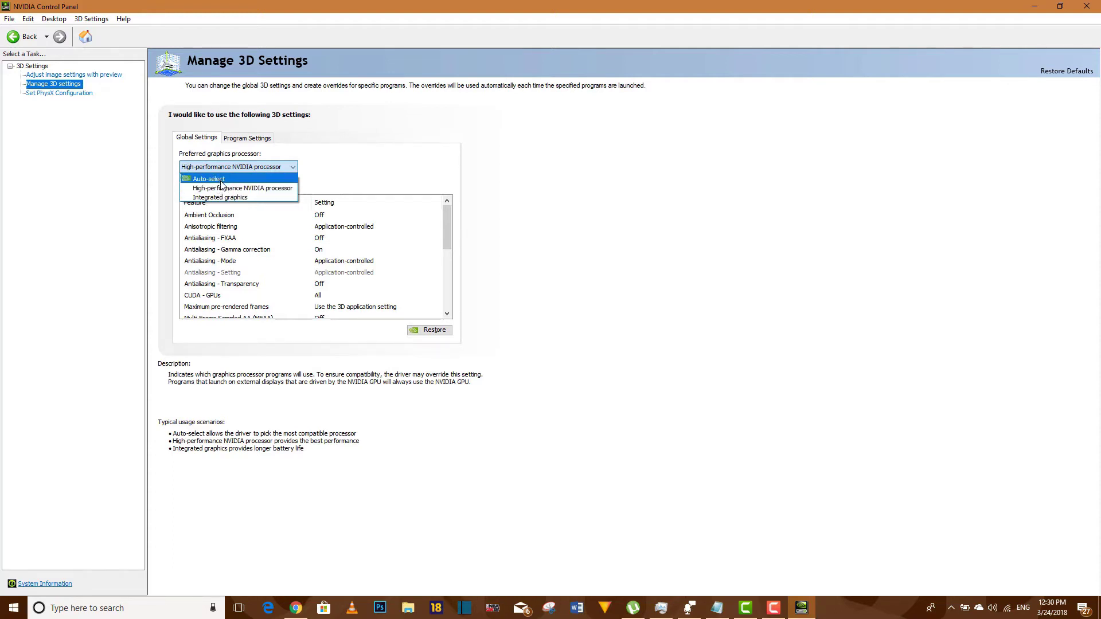
click(222, 189)
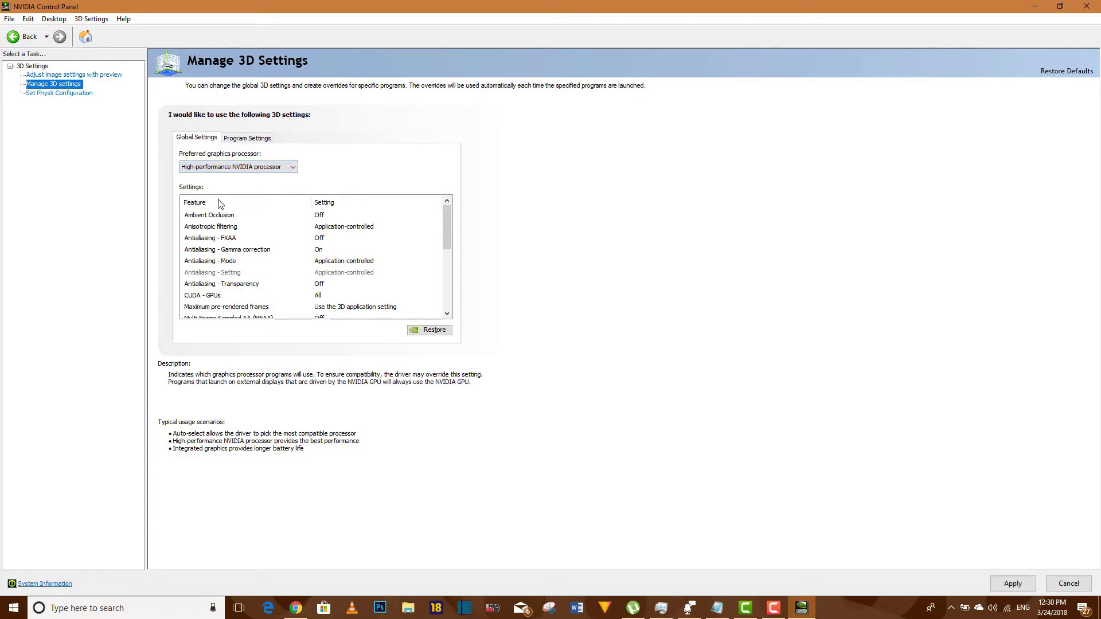
mouse_move(205, 219)
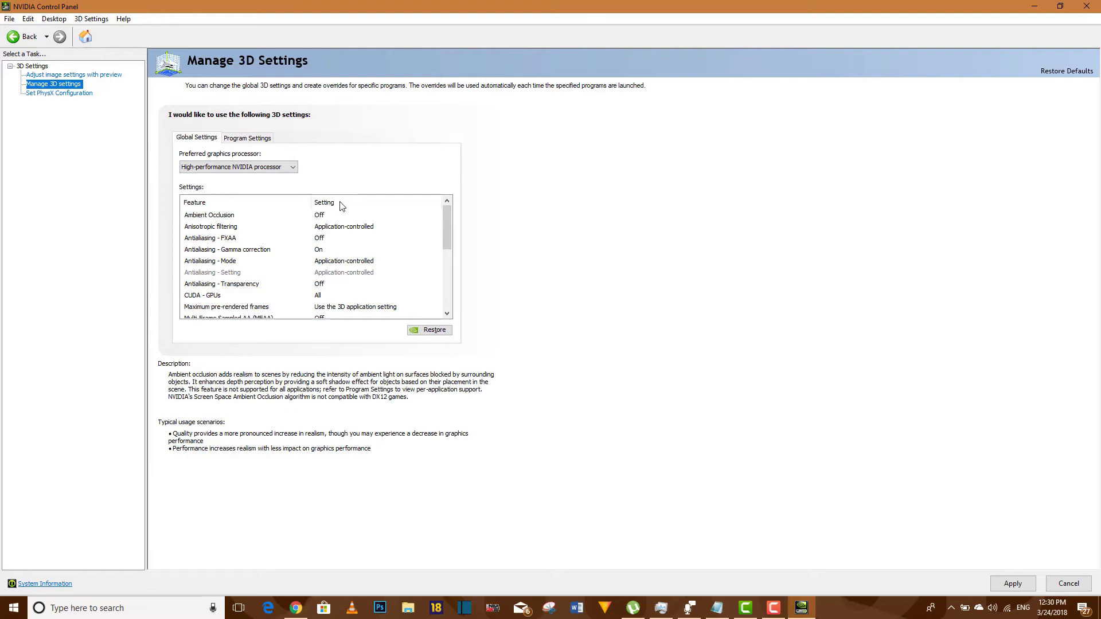
scroll(319, 261, down, 1)
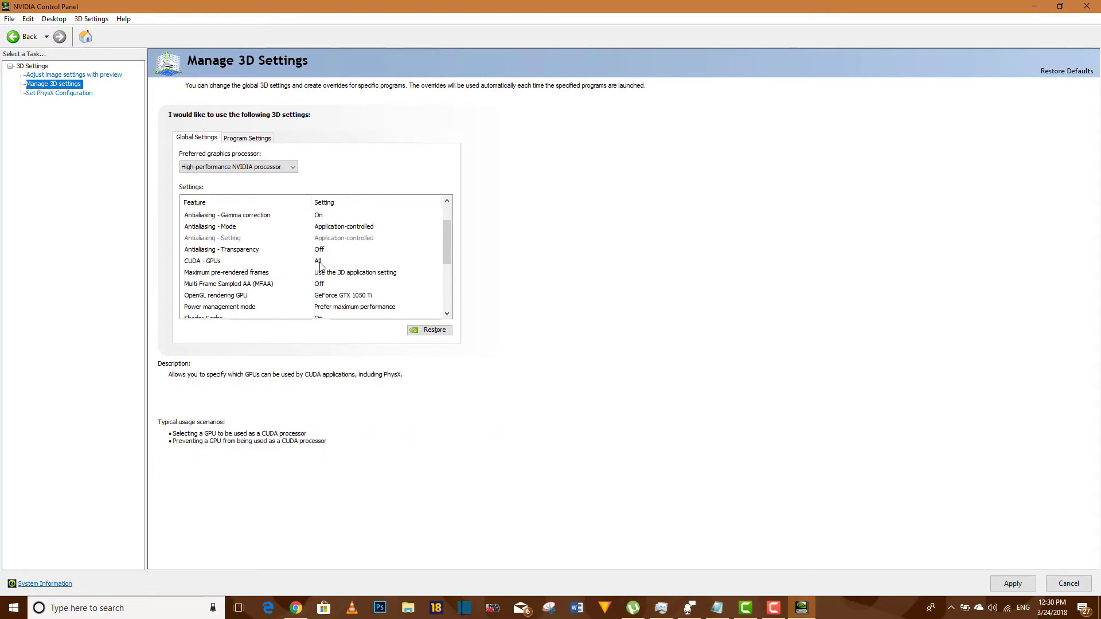
mouse_move(199, 305)
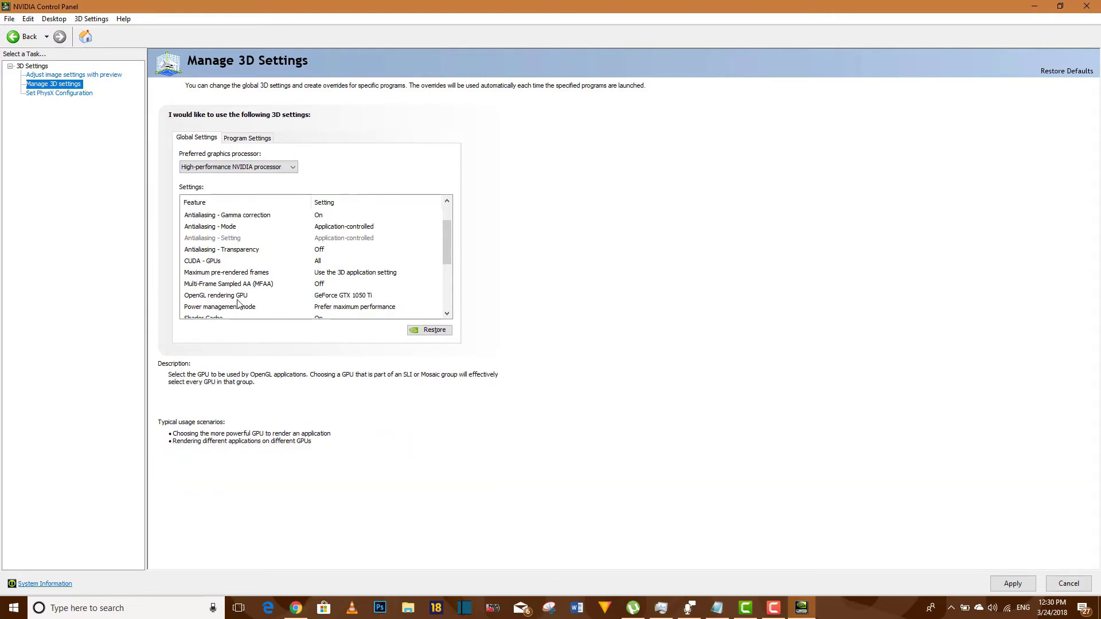
Step: Set the OpenGL rendering GPU to GeForce GTX 1050 Ti
click(338, 296)
click(344, 296)
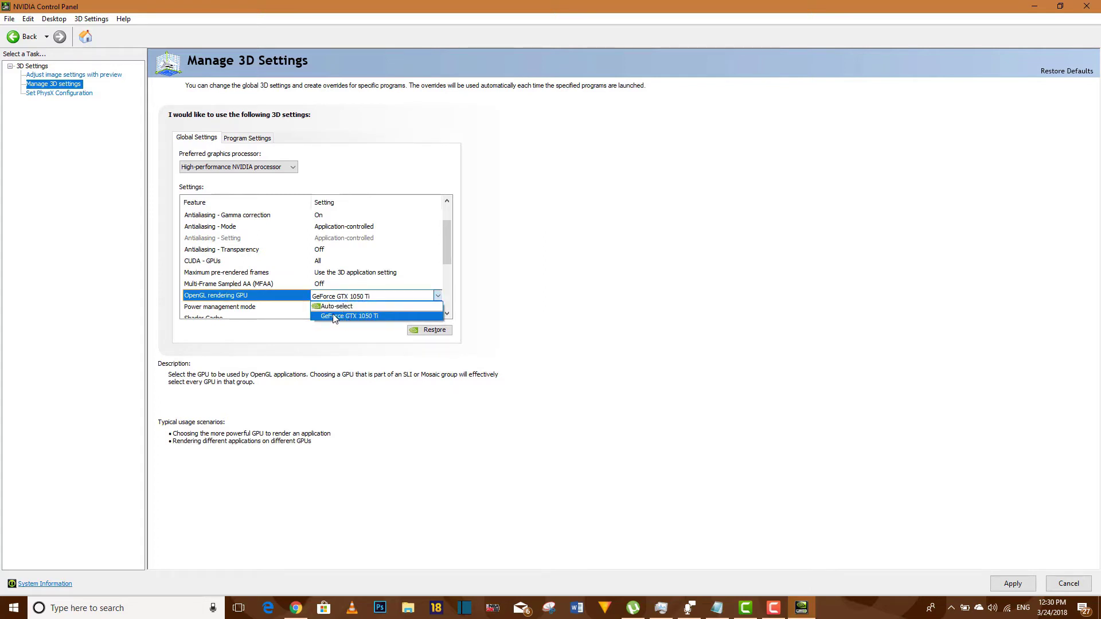
click(337, 297)
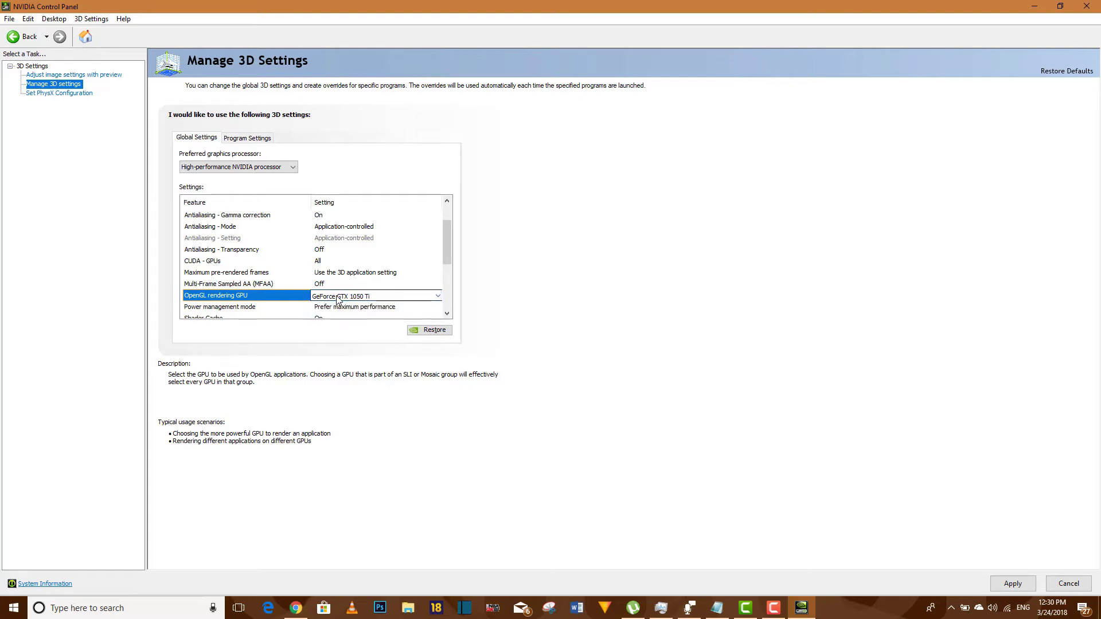
click(337, 297)
click(338, 297)
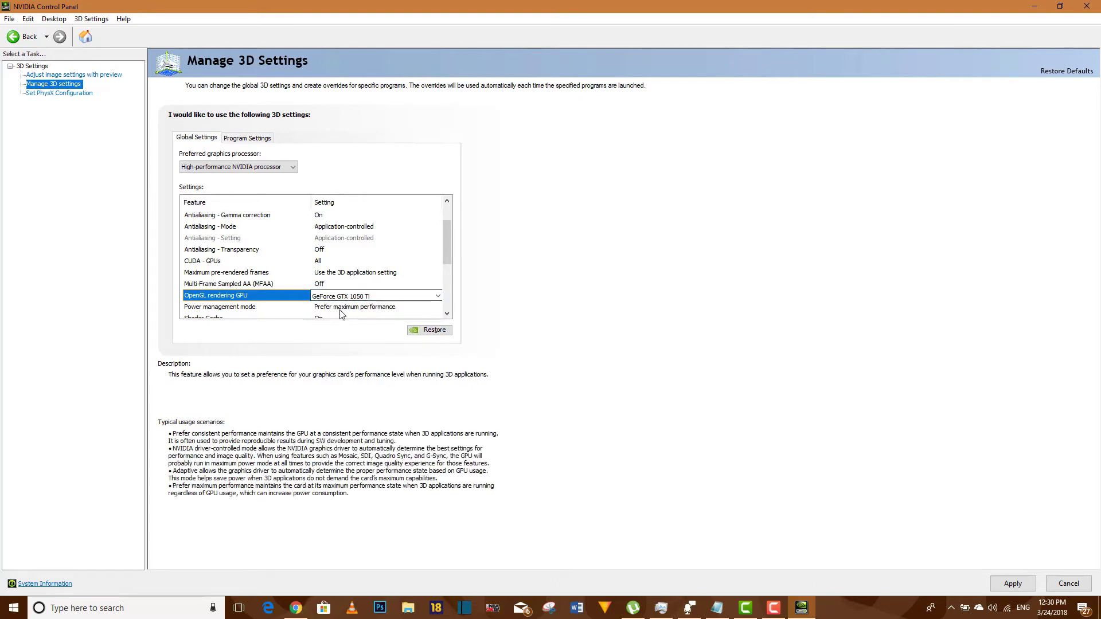
Step: Set Power management mode to Prefer maximum performance
click(342, 308)
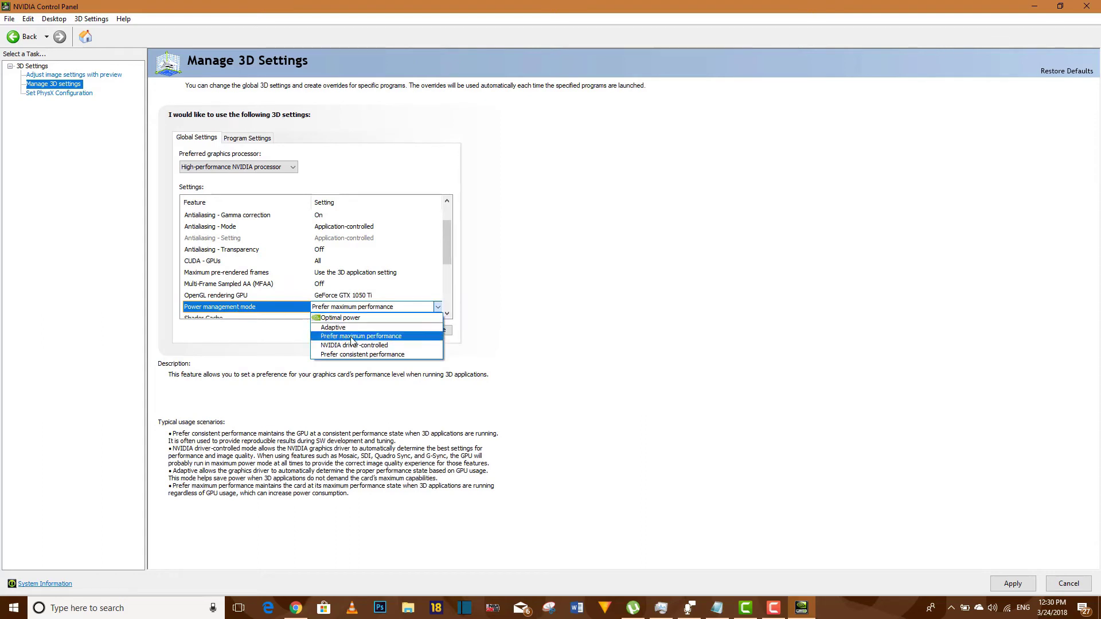
click(353, 339)
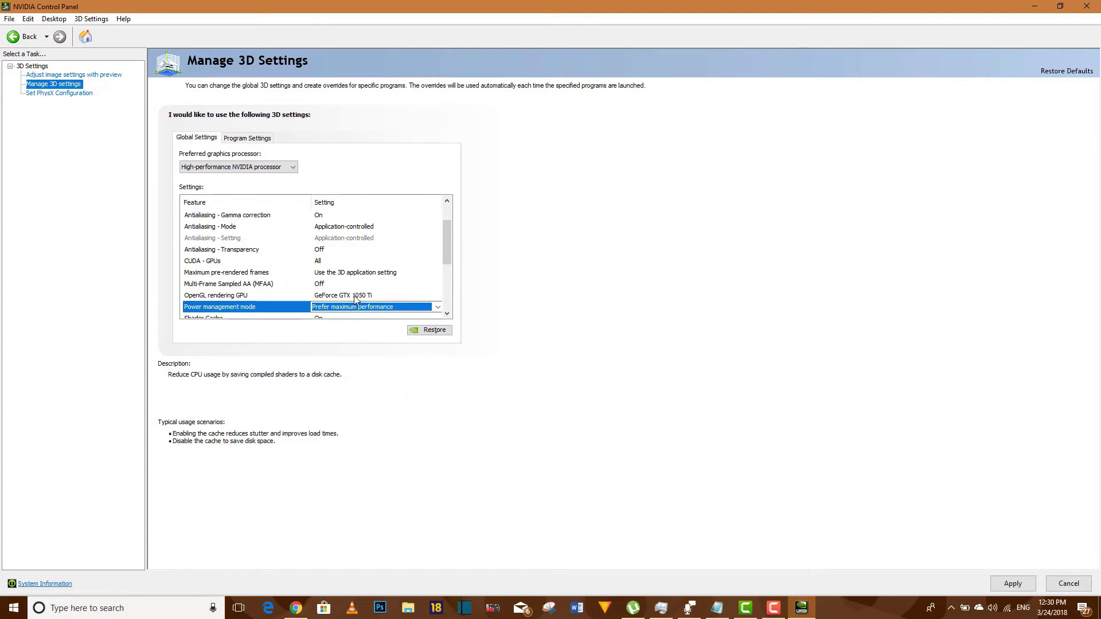
drag(443, 240, 442, 276)
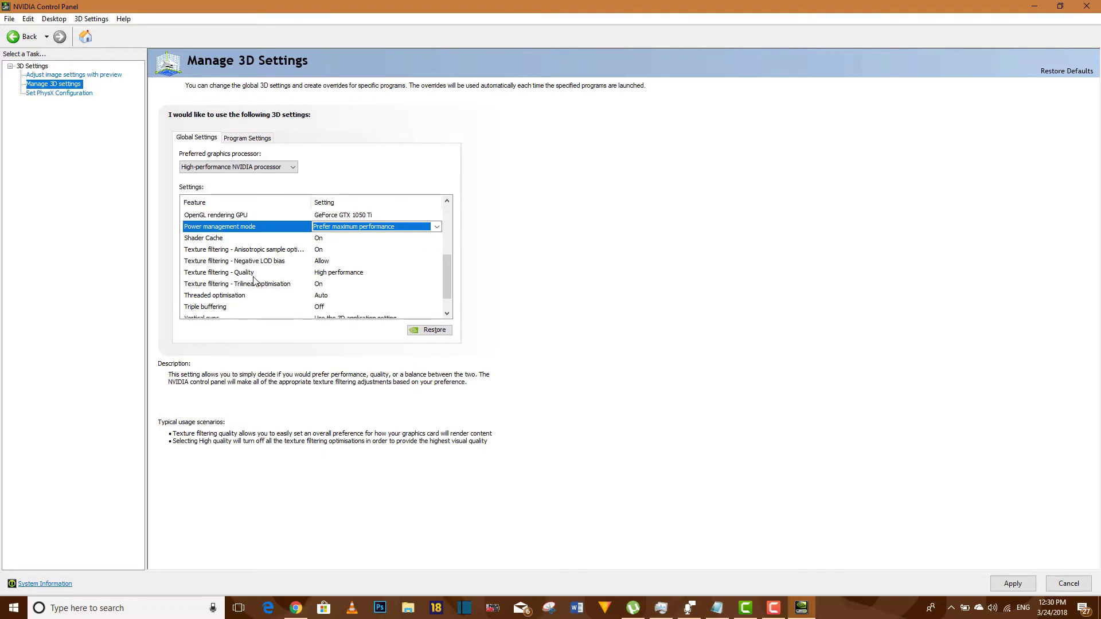
Step: Set Texture filtering - Quality to High performance, then go to Set PhysX Configuration
click(327, 274)
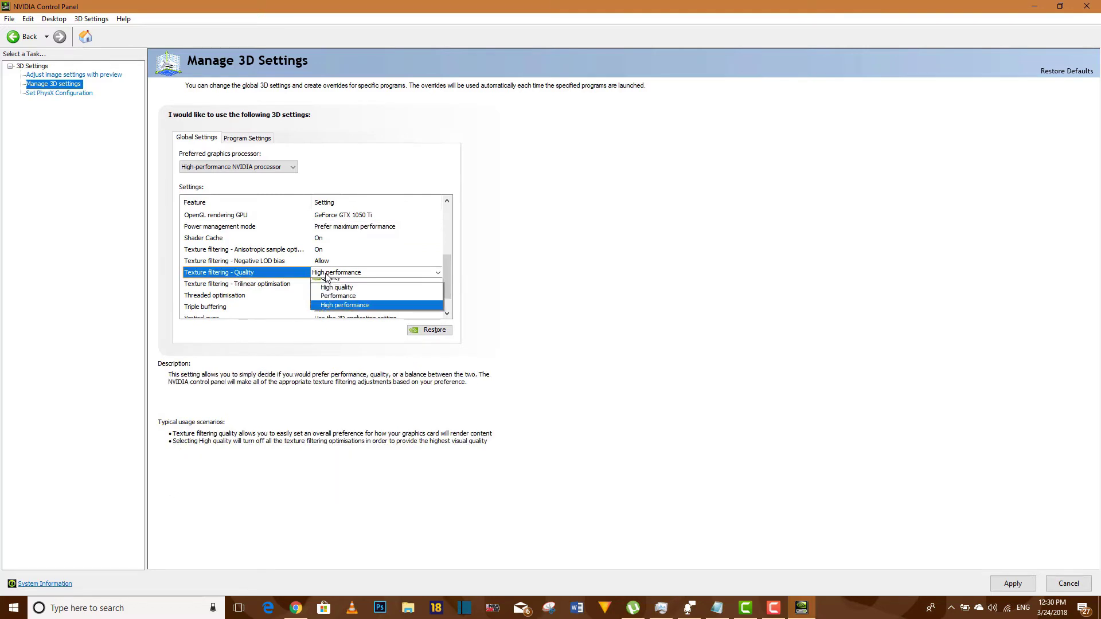
click(341, 311)
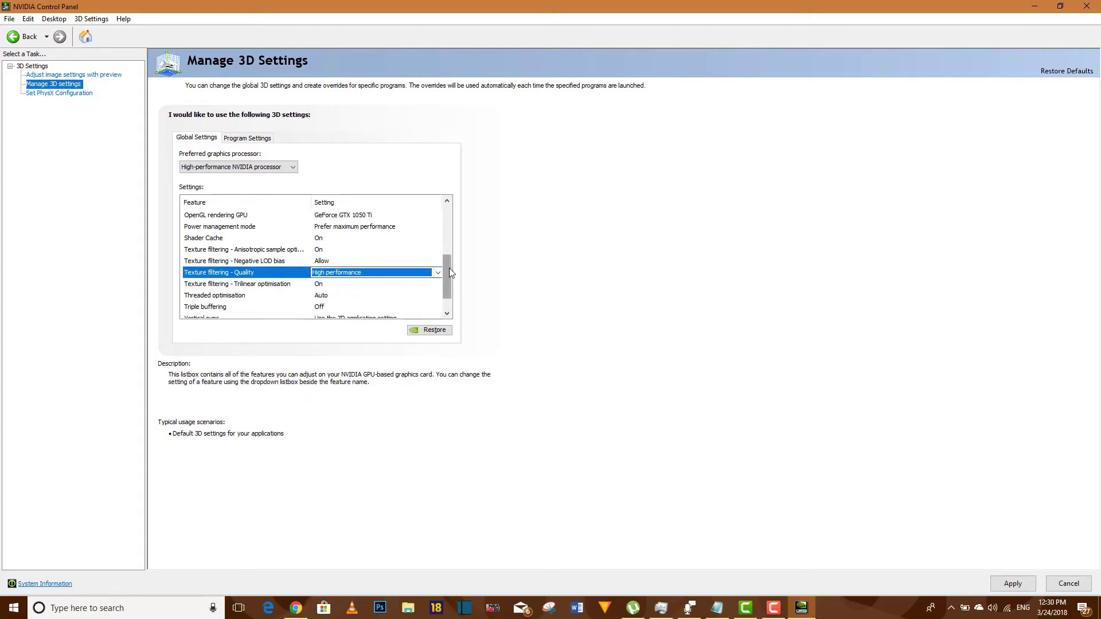
scroll(449, 269, down, 1)
scroll(449, 277, down, 1)
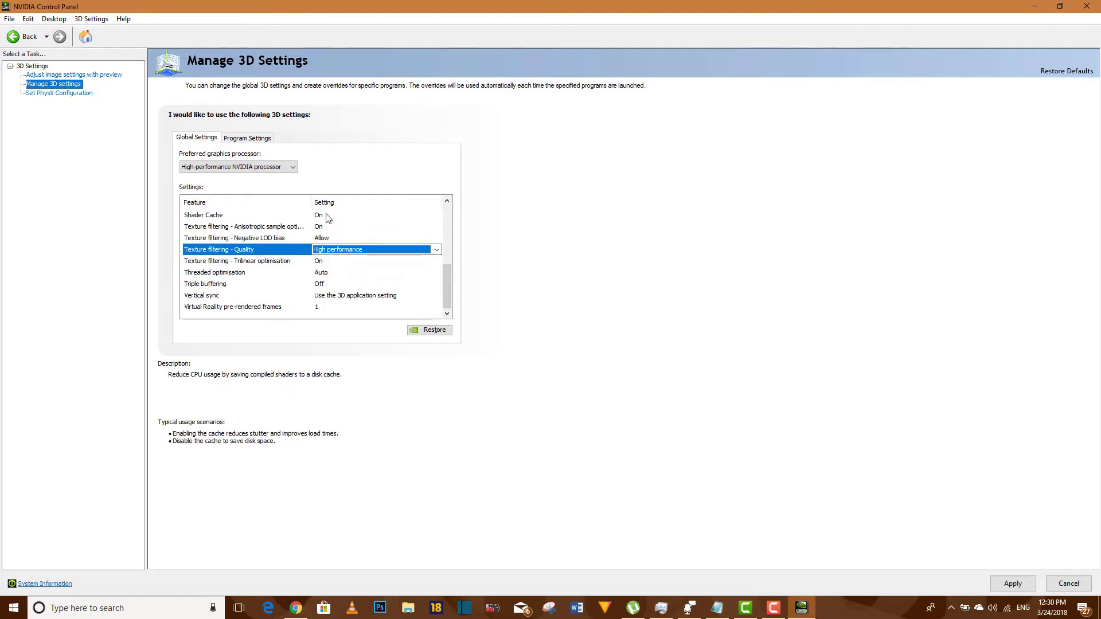
drag(449, 295, 449, 230)
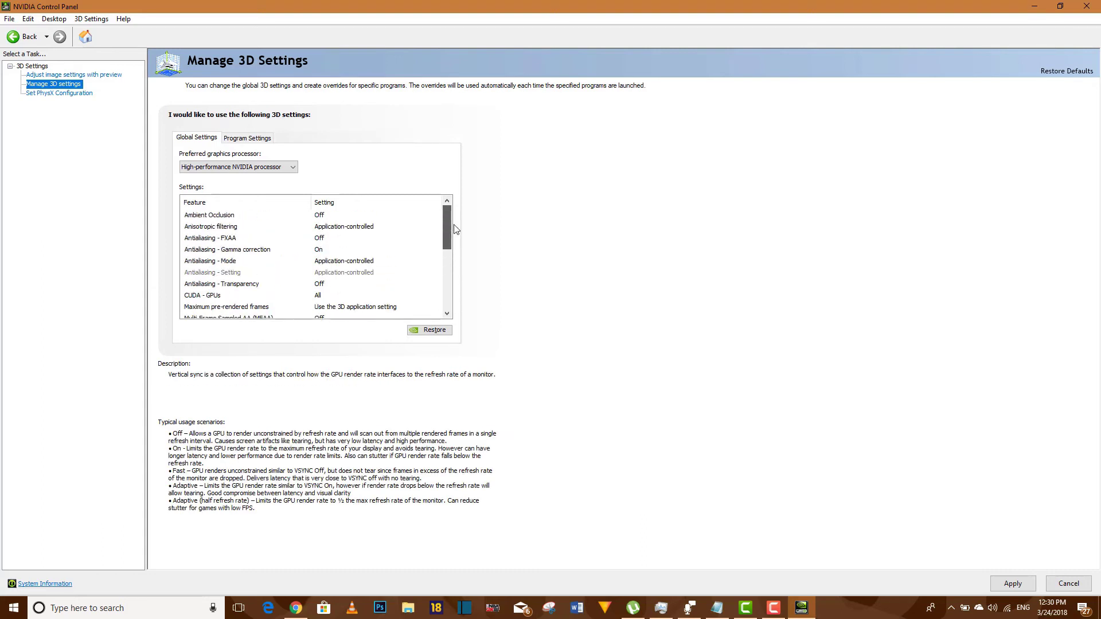
click(57, 94)
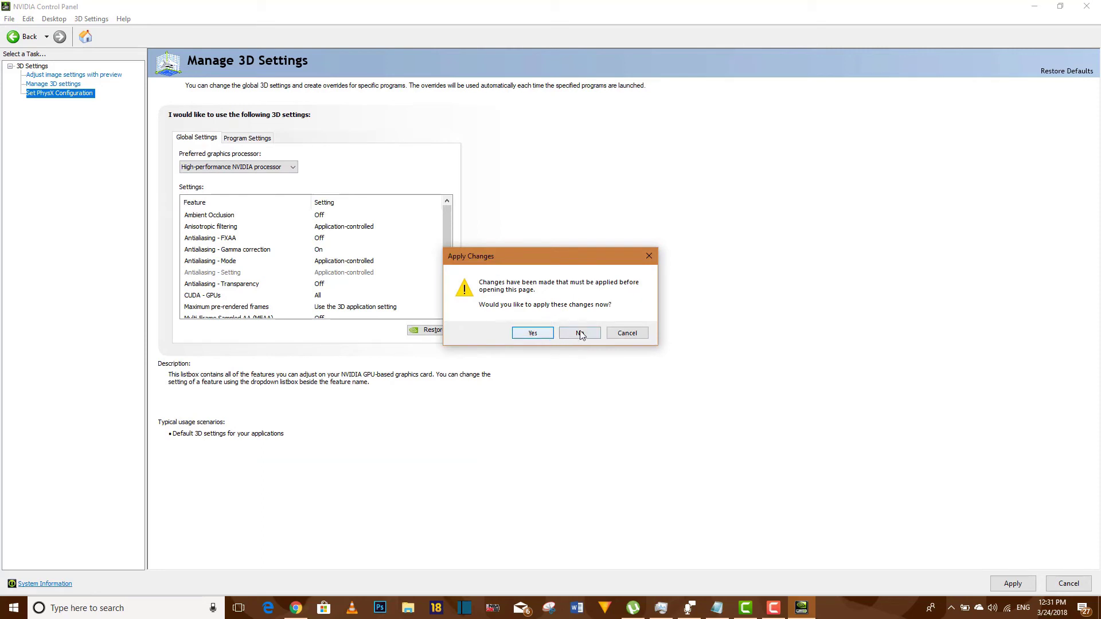
Step: Confirm Yes to apply the pending 3D setting changes
click(546, 337)
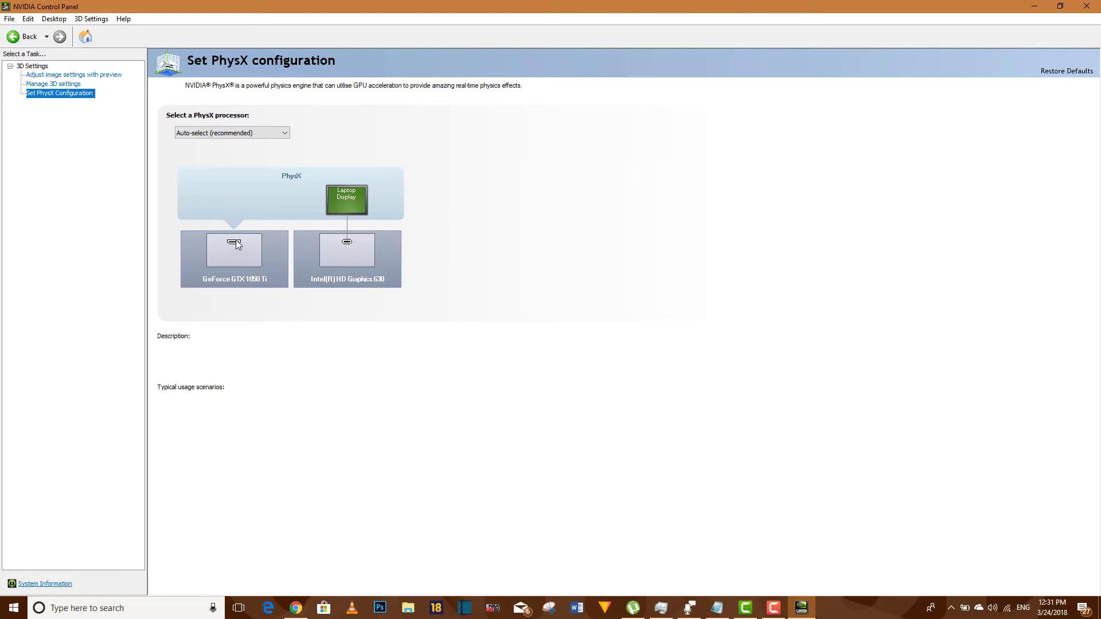
Step: Select GeForce GTX 1050 Ti as the PhysX processor and apply the change
click(239, 132)
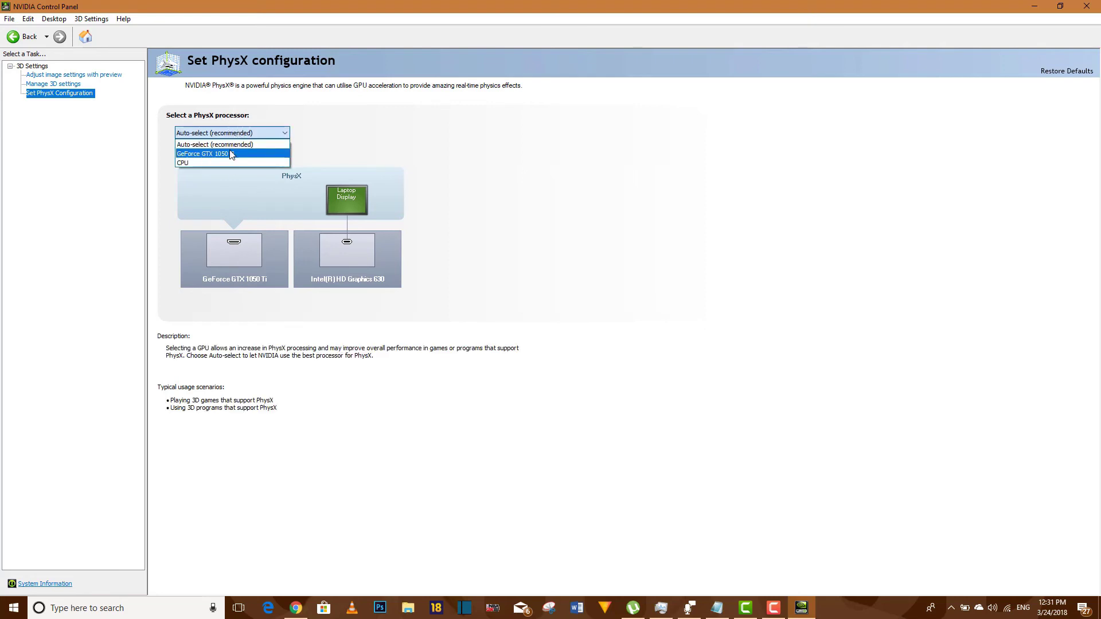
click(232, 155)
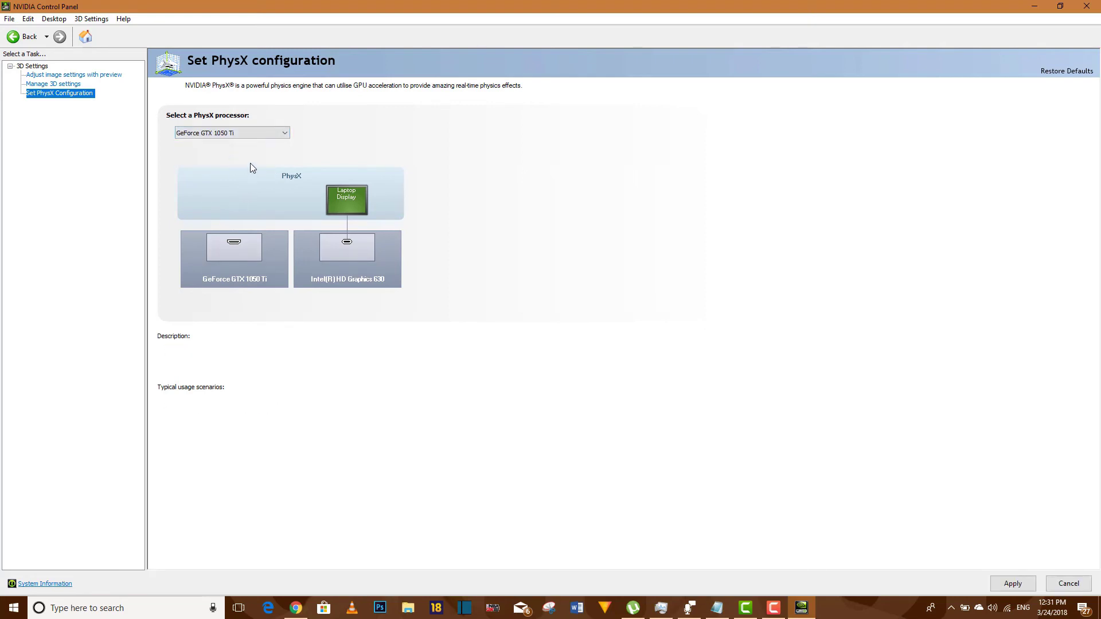
click(238, 136)
click(230, 141)
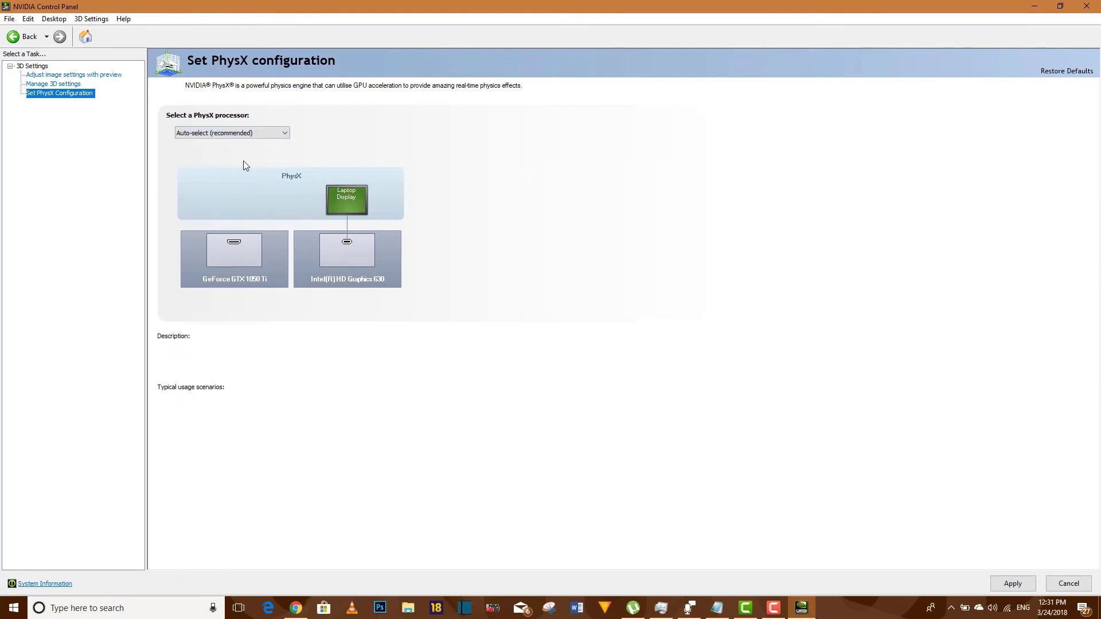
click(219, 129)
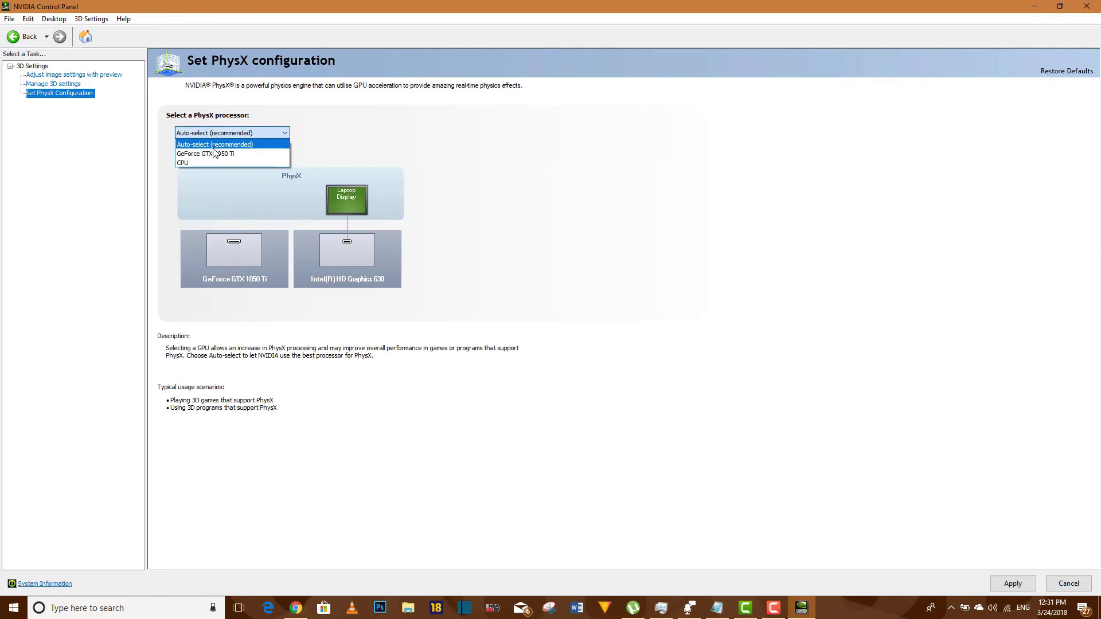
click(213, 154)
click(1012, 584)
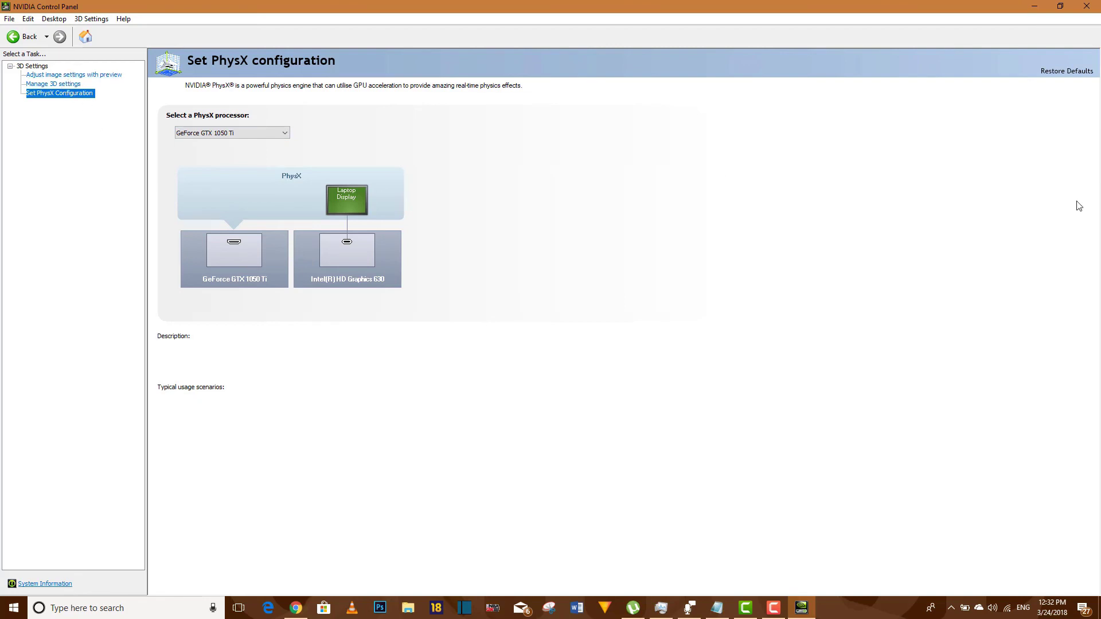
click(1036, 8)
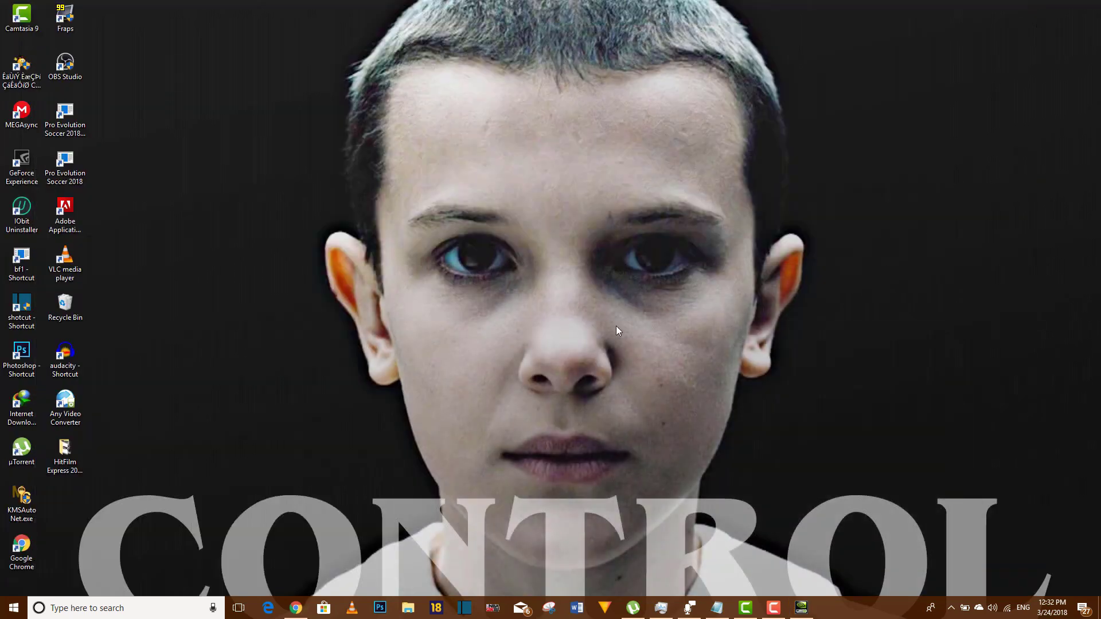